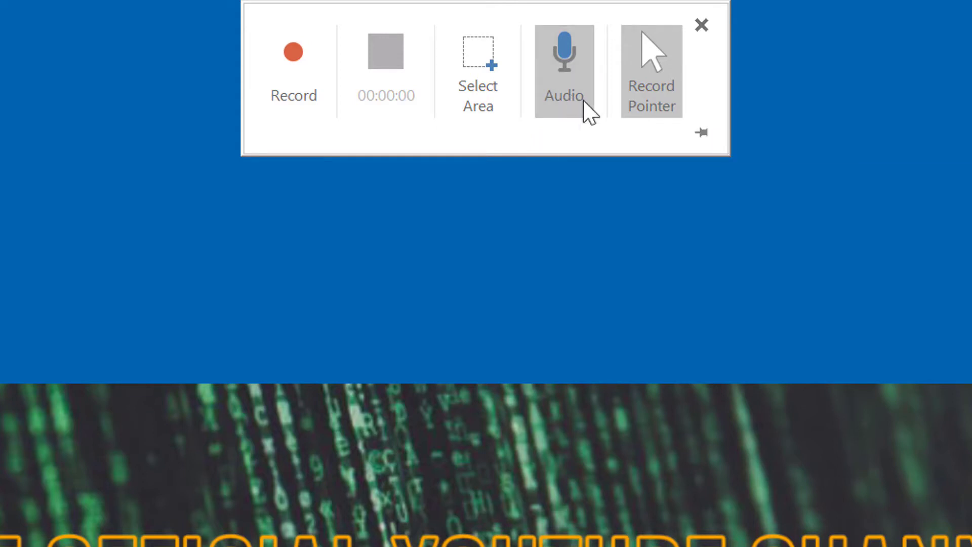
Switch off audio for the screen recording while keeping the pointer captured
left_click(576, 105)
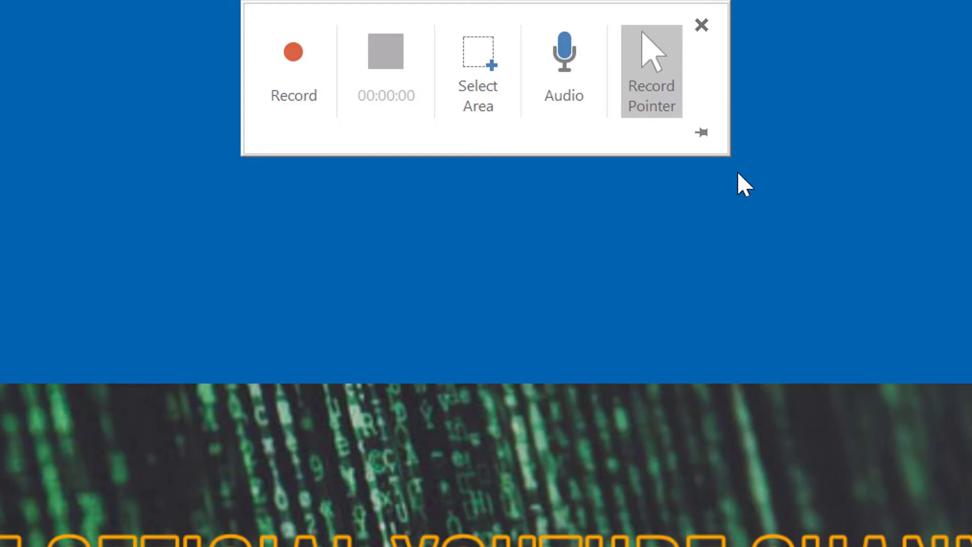
Pin the recording dock in place and start capturing the screen
left_click(697, 143)
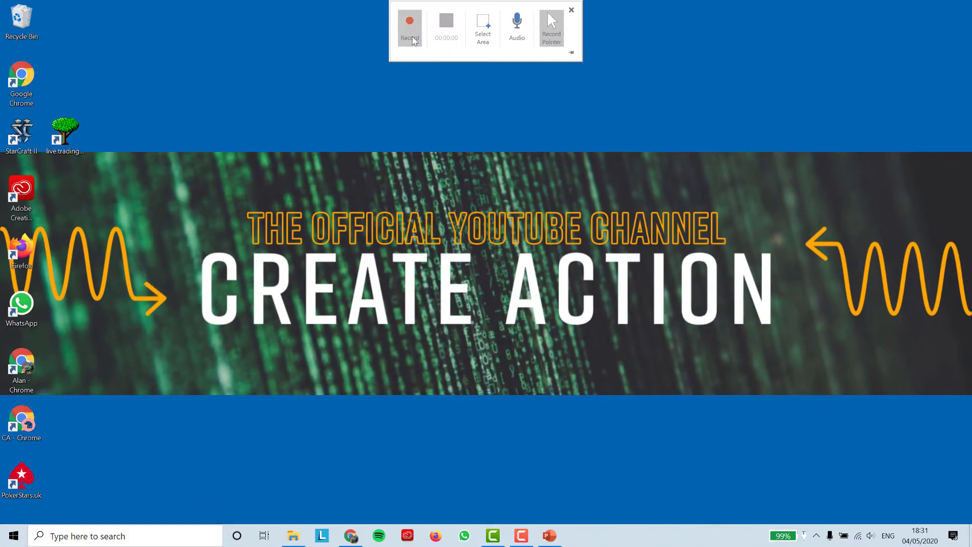
left_click(413, 40)
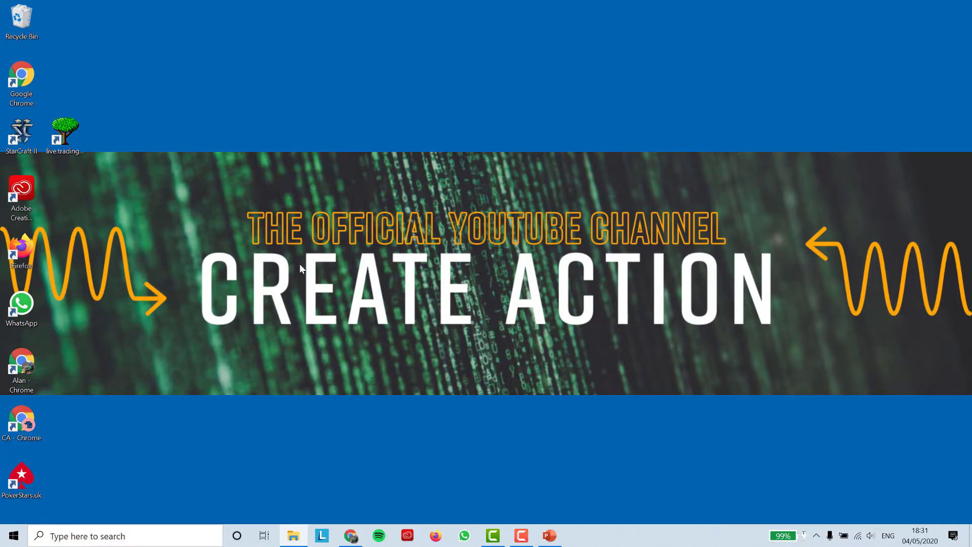
In Chrome, visit the Create Action What Do We Bring, Examples / Portfolio and Contact Us pages
left_click(353, 538)
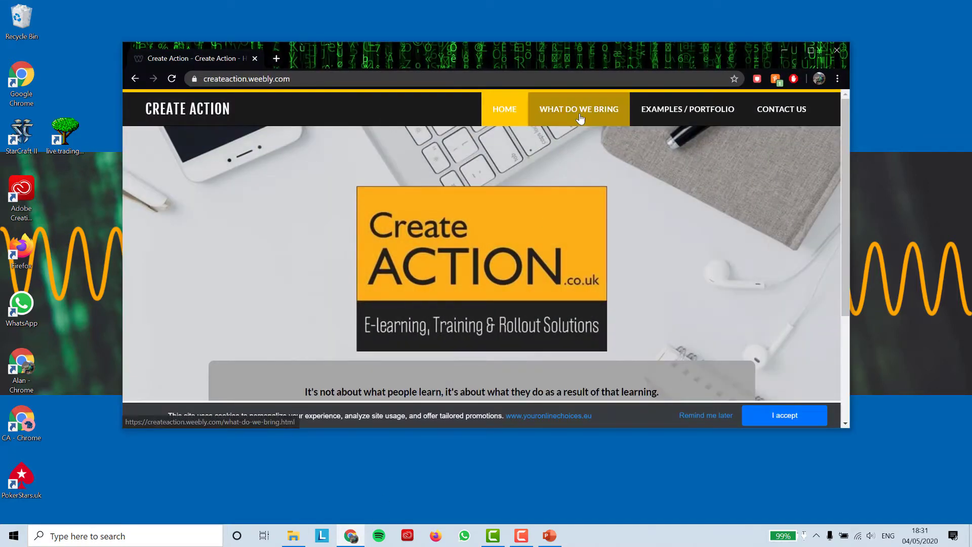
left_click(580, 119)
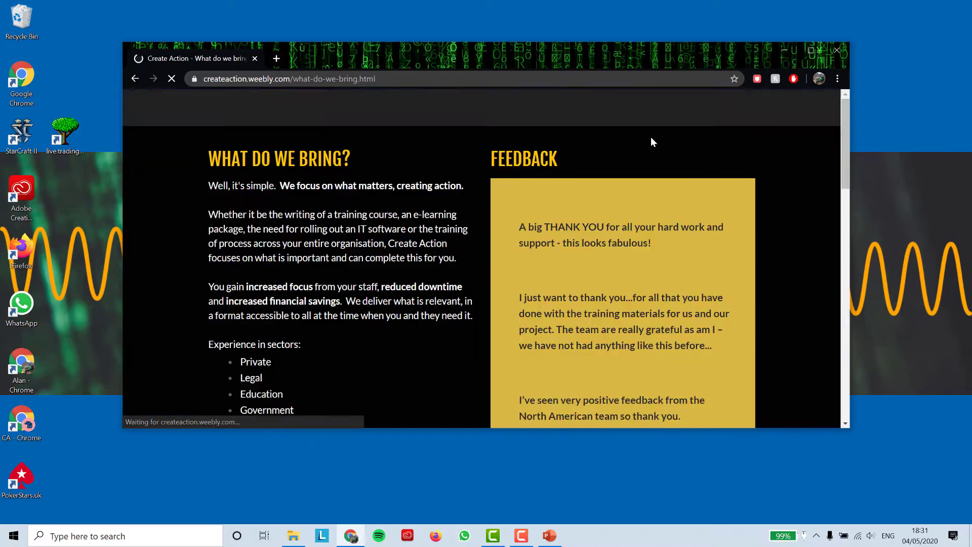
left_click(658, 117)
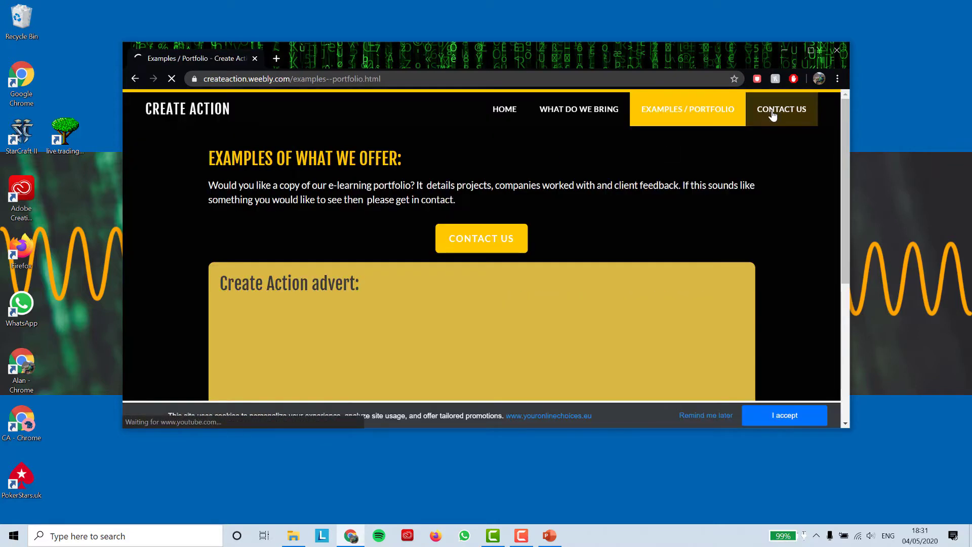
left_click(779, 113)
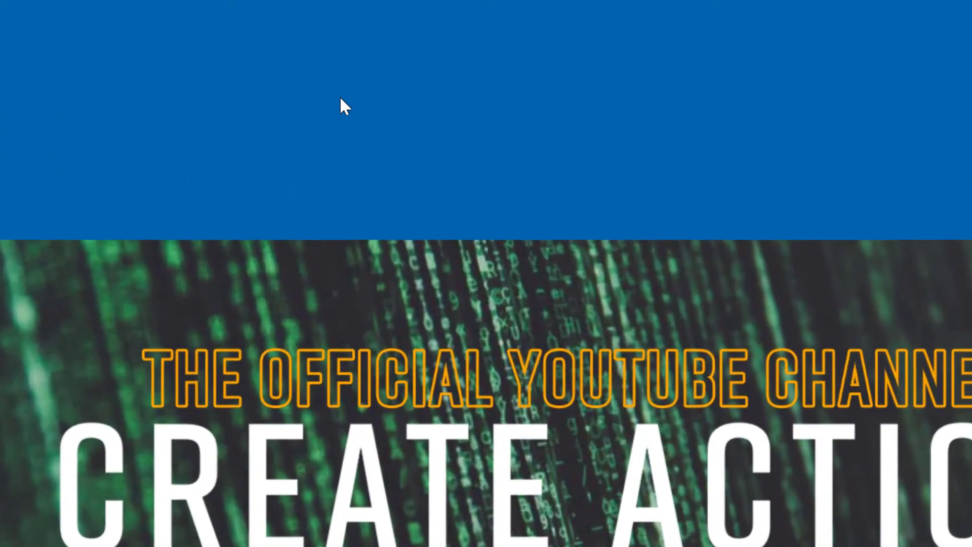
Create a new folder on the desktop named 'Recordings'
right_click(340, 97)
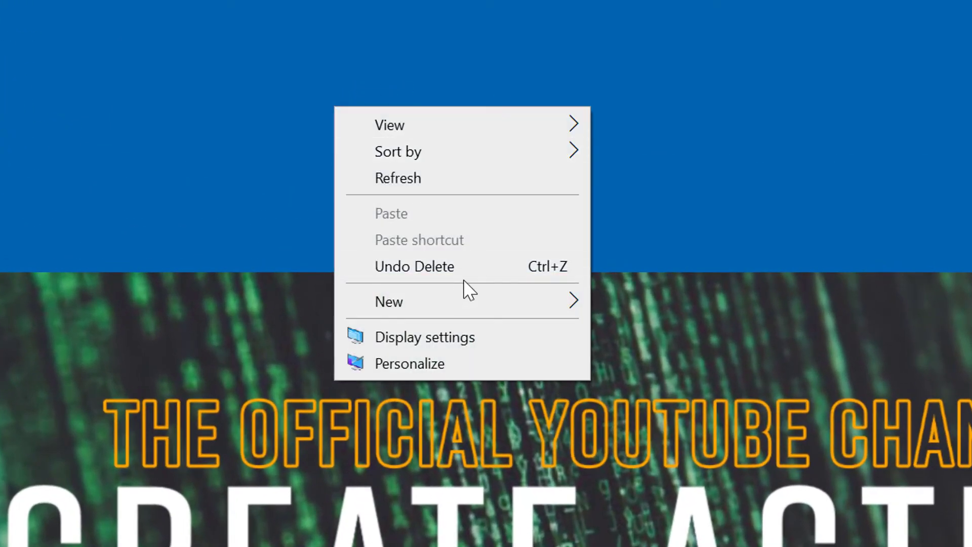
mouse_move(478, 268)
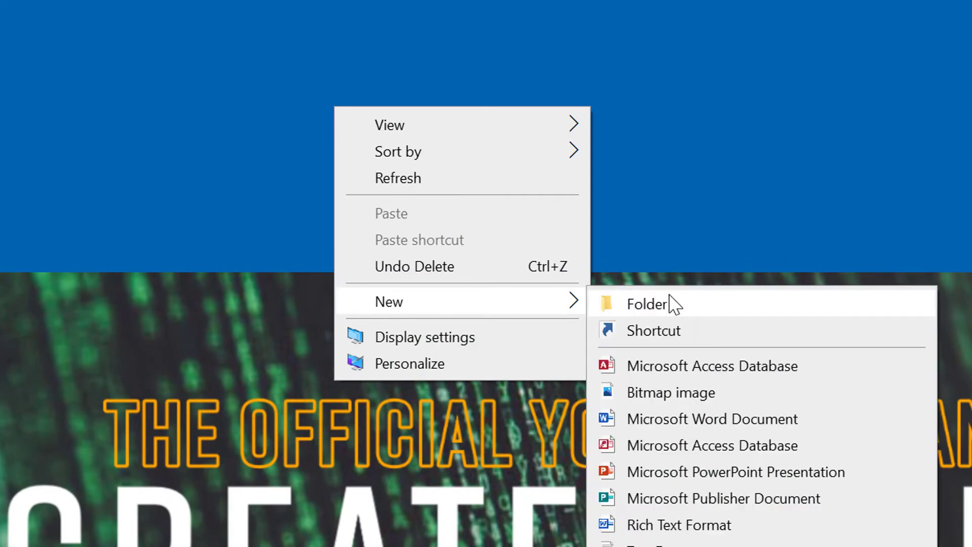
left_click(670, 296)
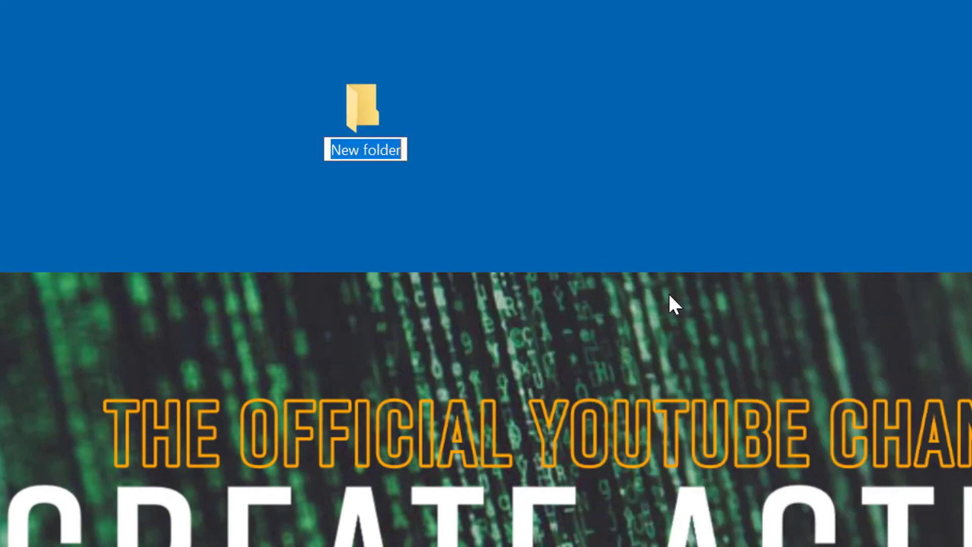
type("Recordings")
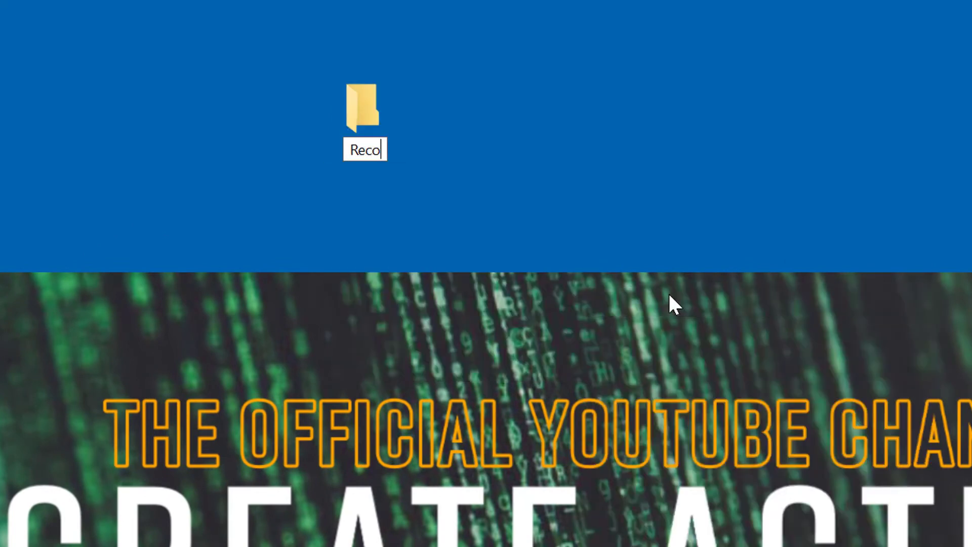
key("Return")
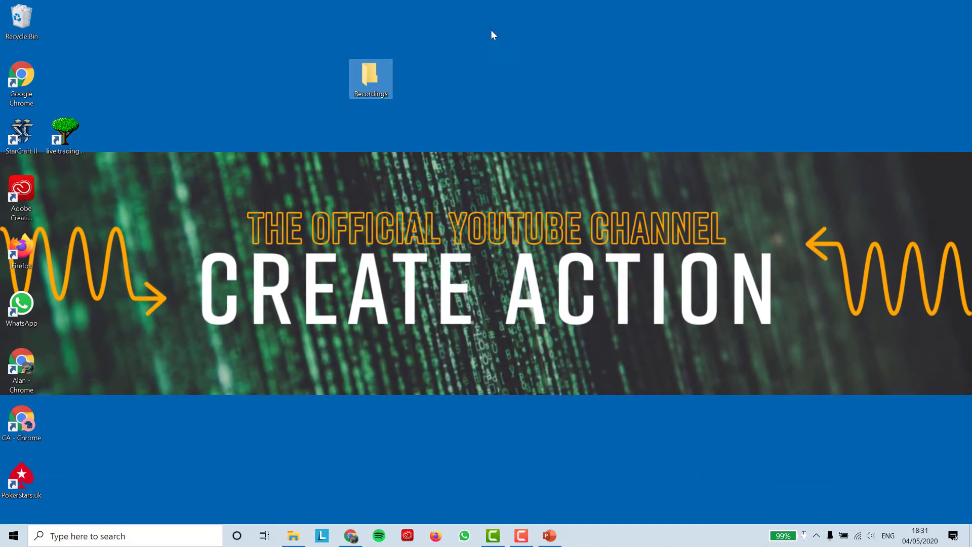
mouse_move(488, 1)
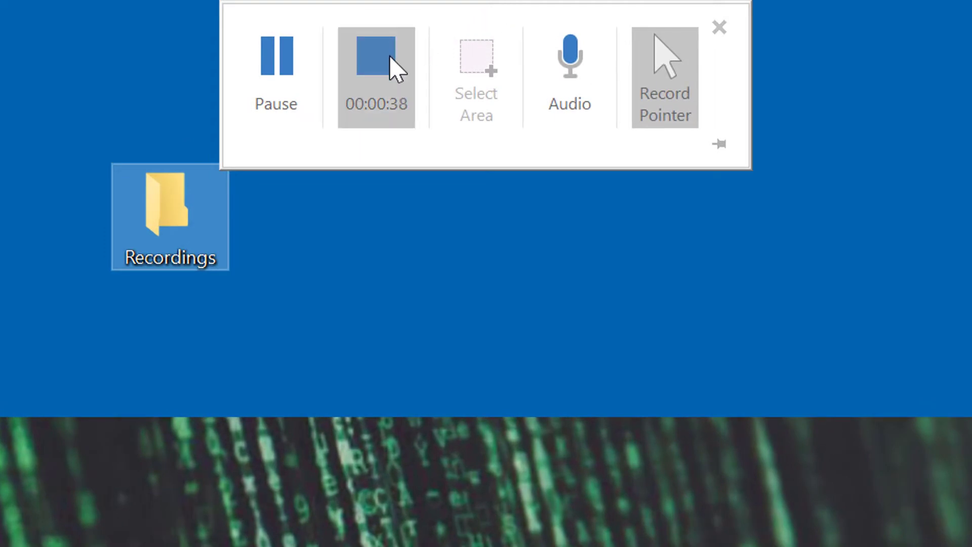
Stop recording, then preview the inserted clip, seeking to the website part and near the end, and pause
left_click(390, 57)
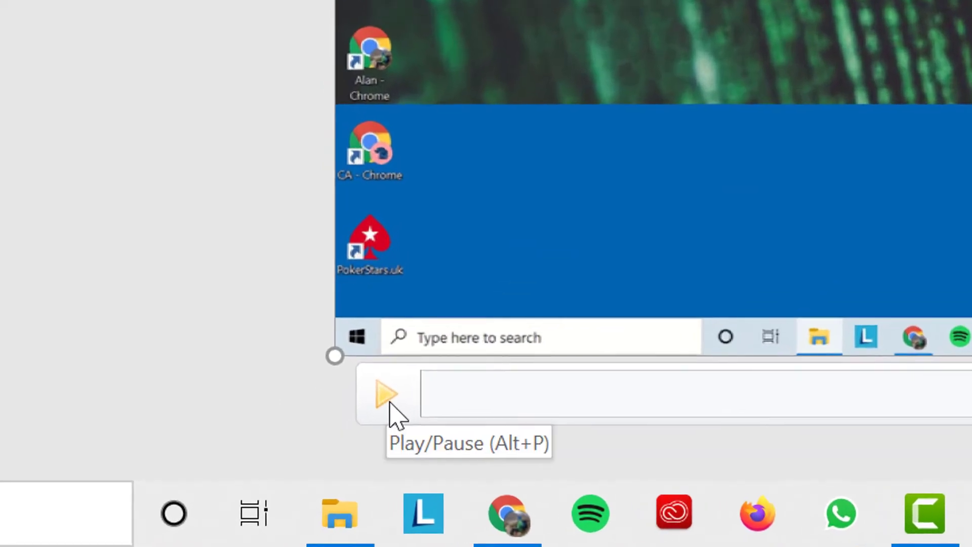
left_click(388, 397)
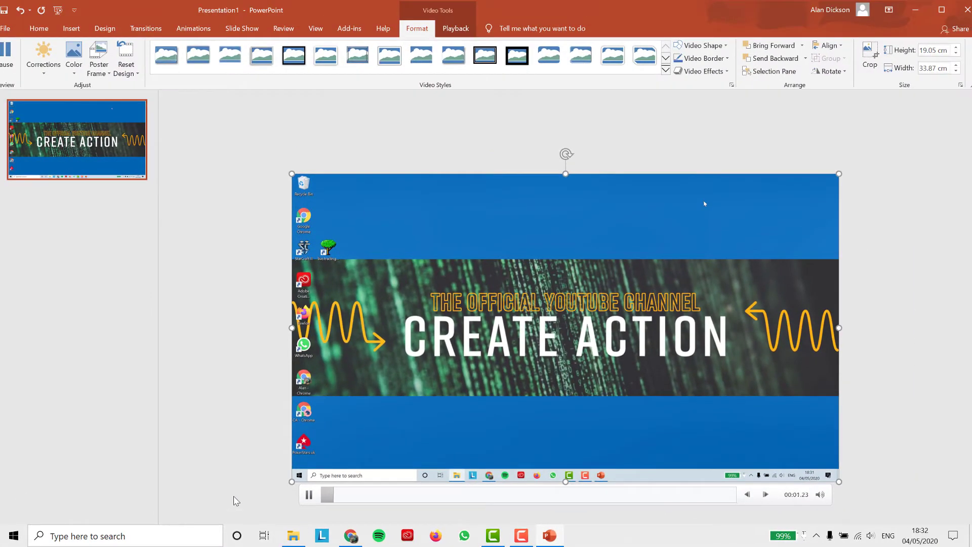
left_click(422, 500)
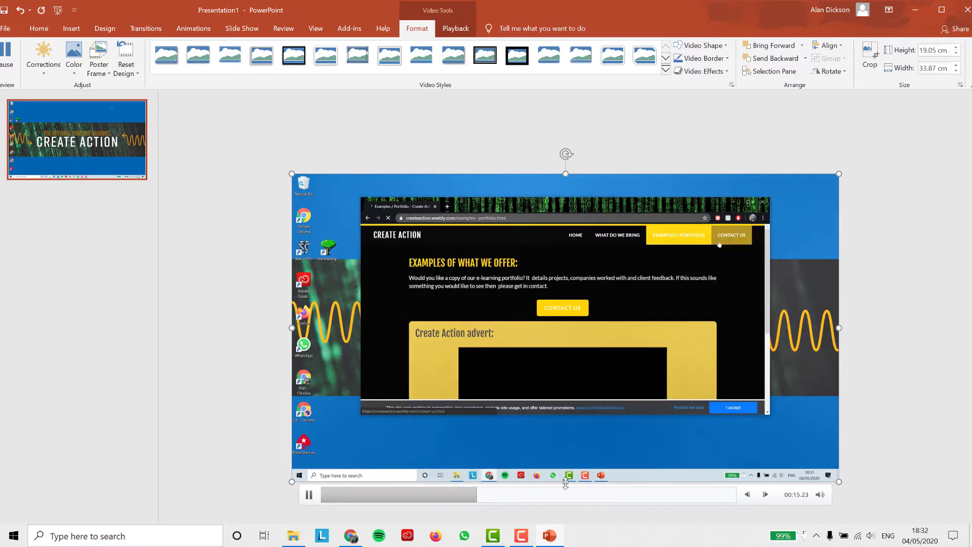
left_click(651, 494)
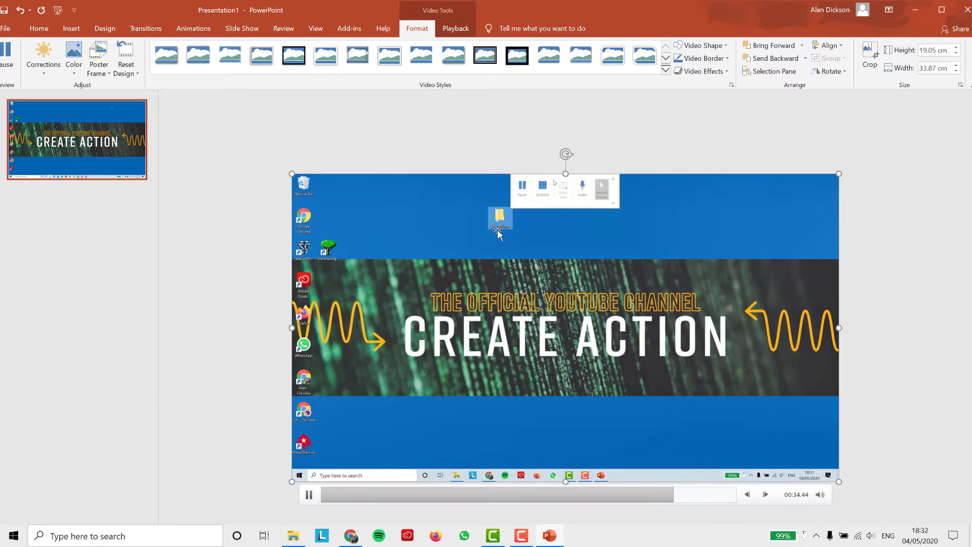
left_click(310, 498)
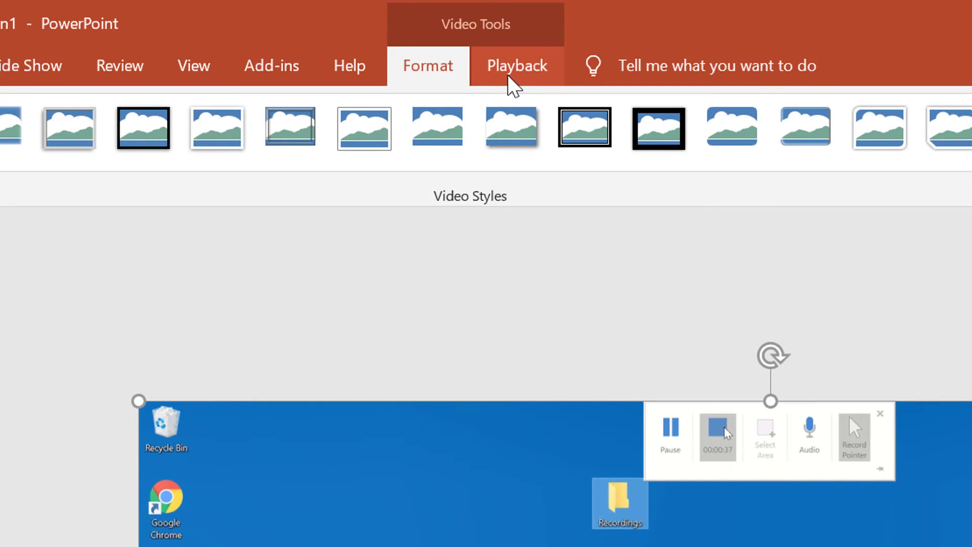
left_click(550, 74)
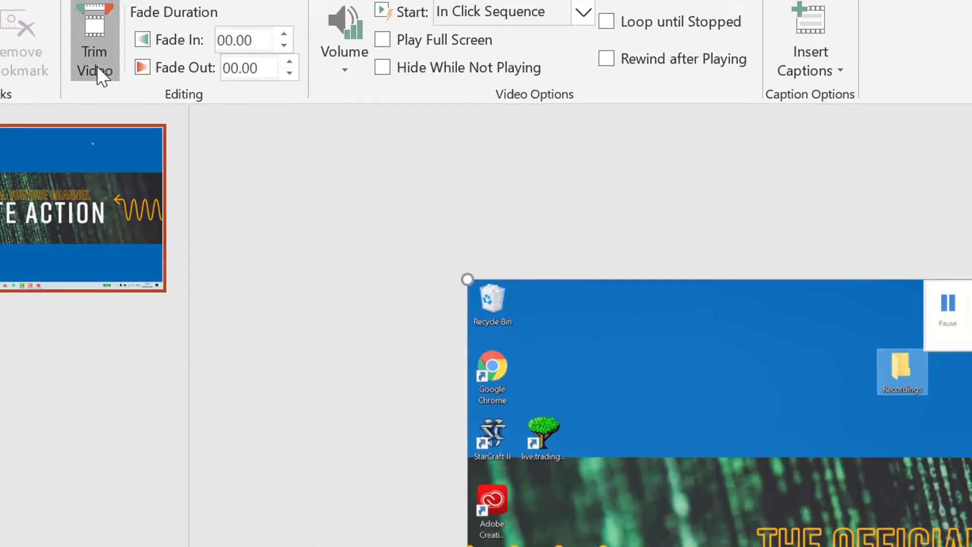
left_click(266, 175)
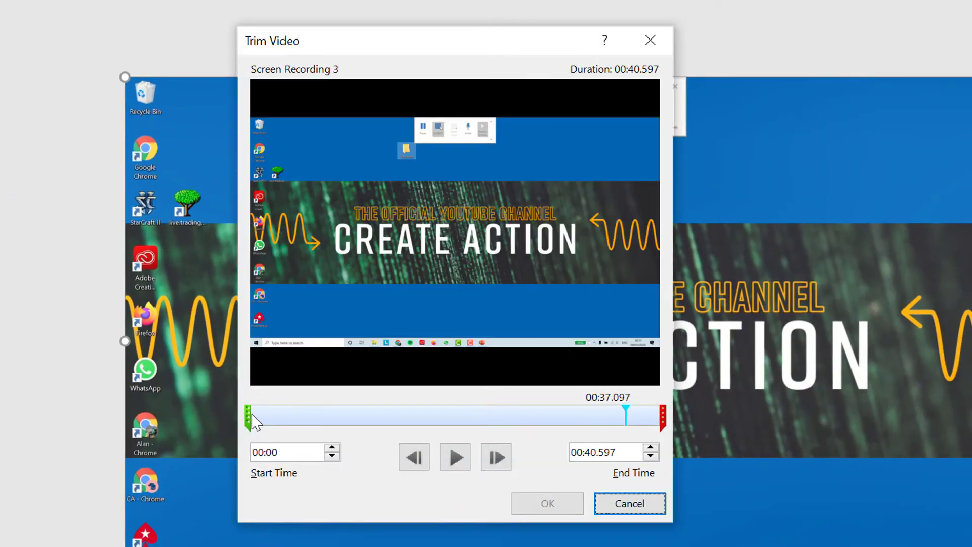
left_click(248, 416)
left_click_drag(271, 416, 275, 416)
left_click_drag(661, 406, 629, 406)
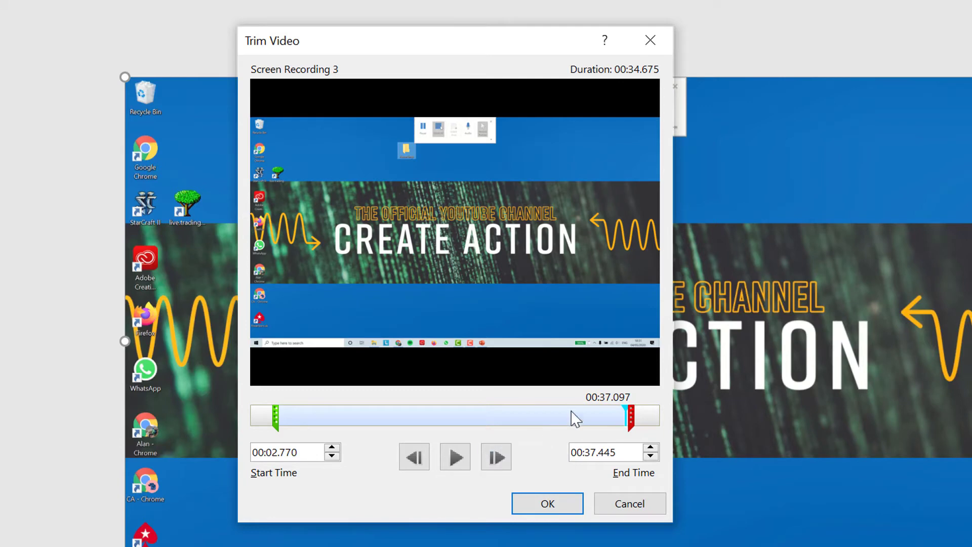
left_click_drag(619, 415, 557, 416)
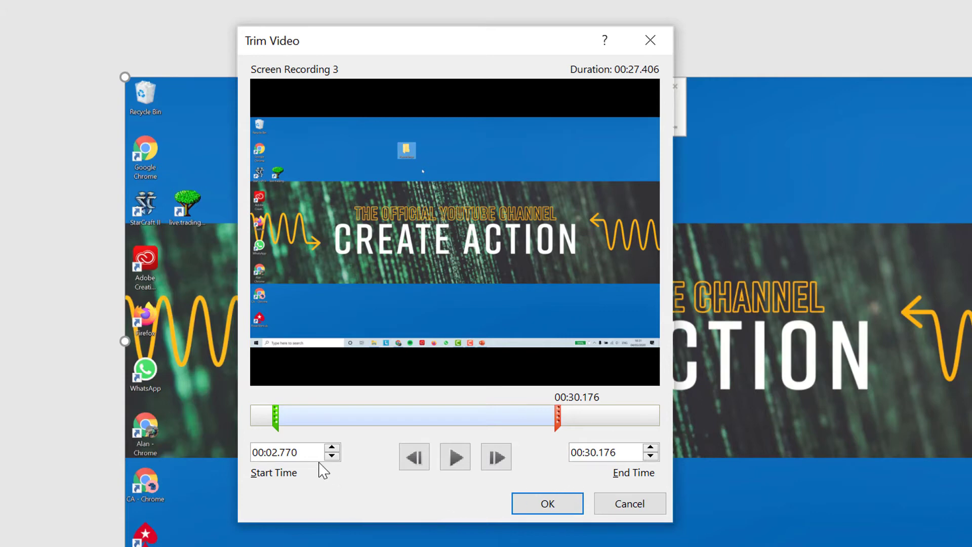
left_click(559, 508)
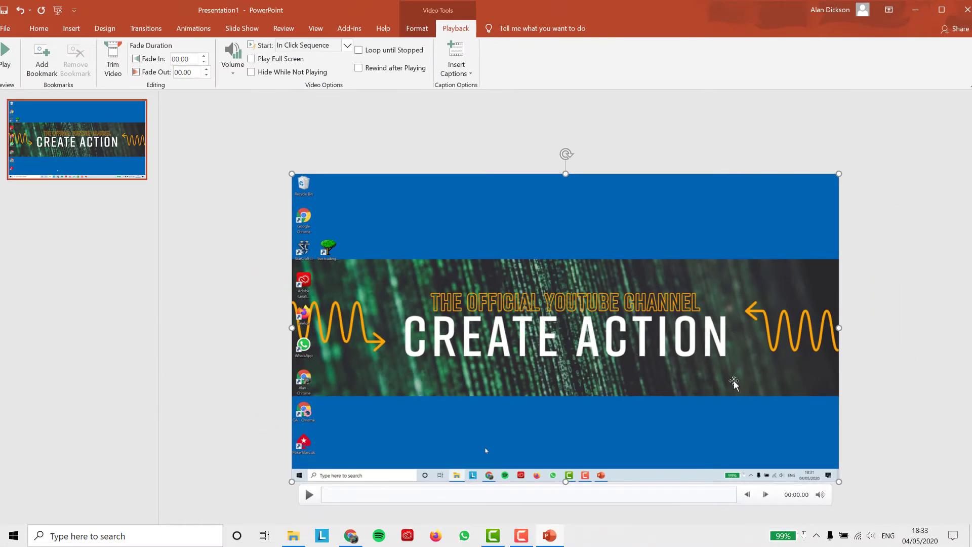
Save the slide's video as Media File 'PowerPoint Video' in Desktop\Recordings
left_click(418, 29)
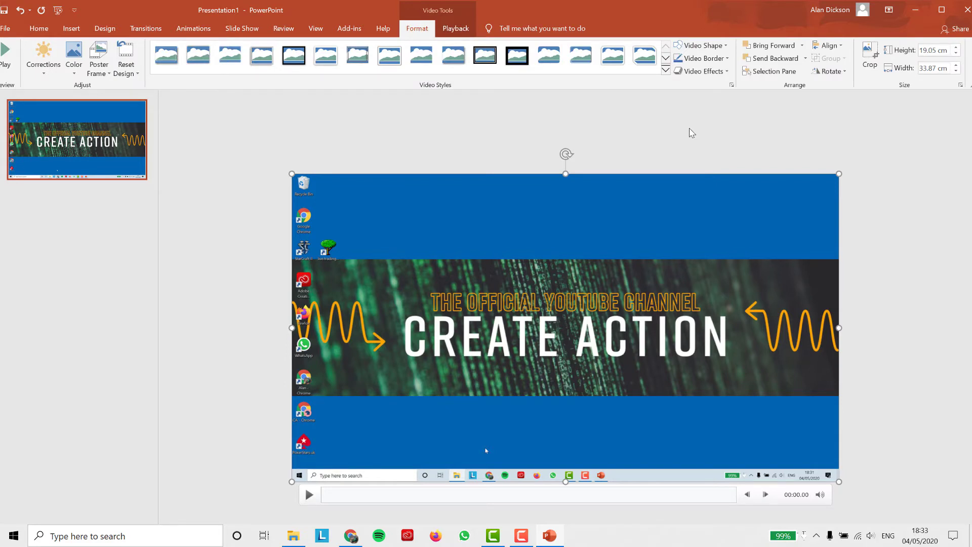
right_click(614, 238)
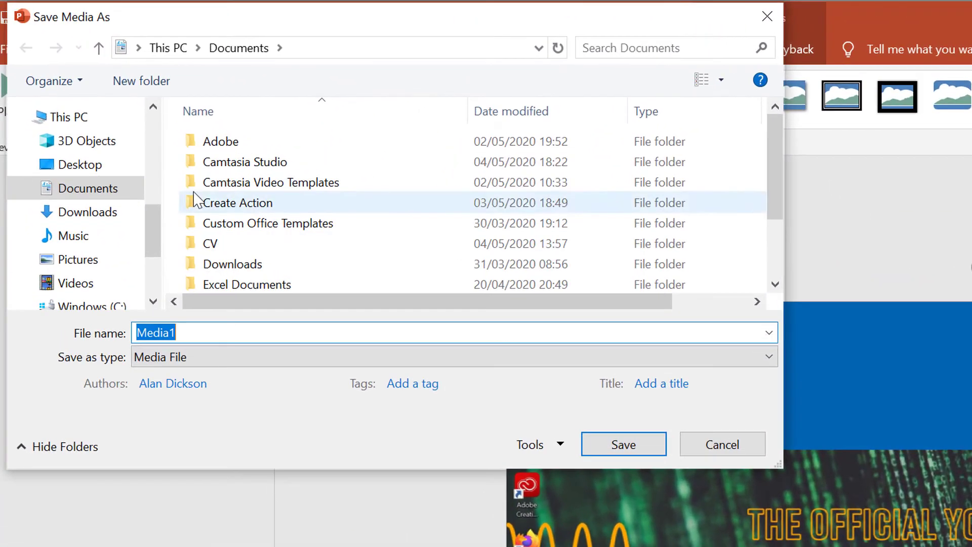
left_click(96, 167)
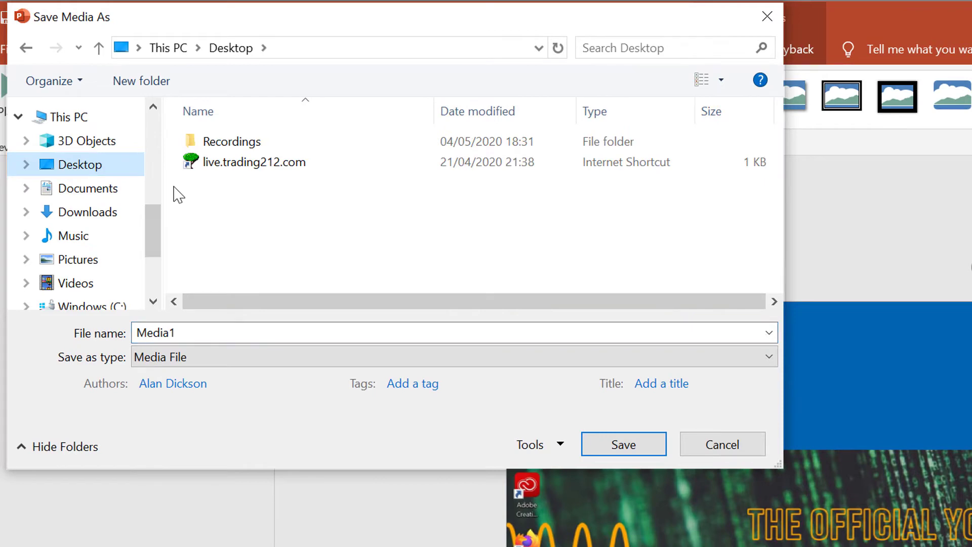
double_click(252, 147)
left_click(325, 332)
double_click(326, 331)
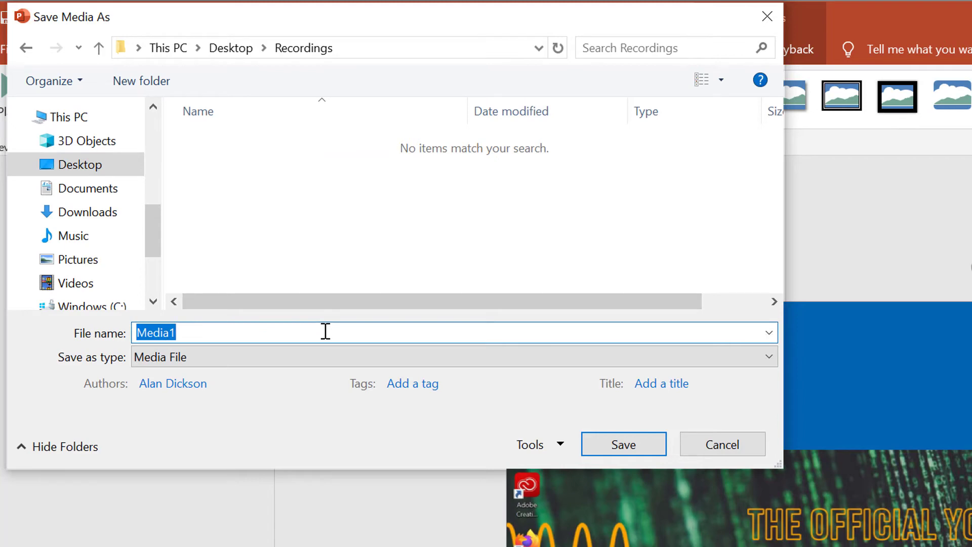
type("Pow")
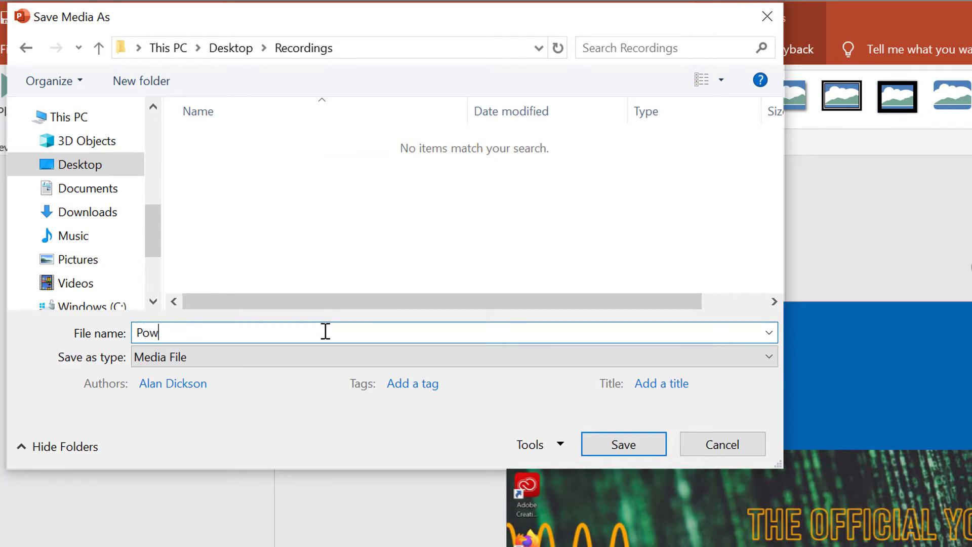
type("erPoint Video")
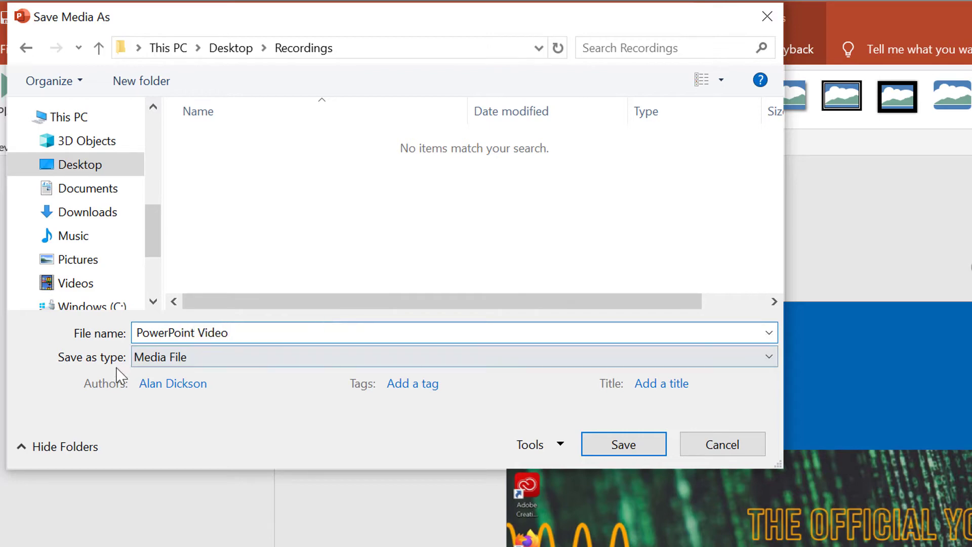
left_click(245, 364)
left_click(245, 359)
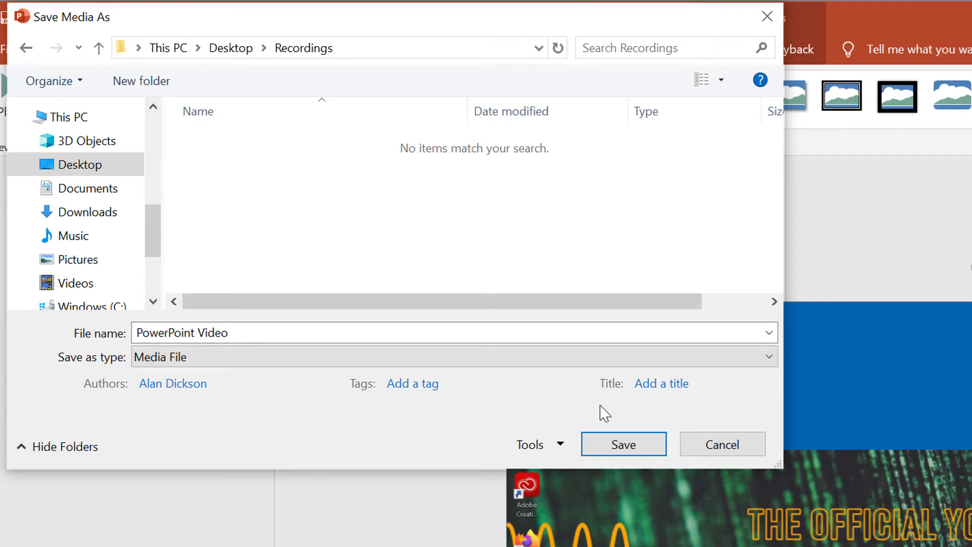
left_click(632, 451)
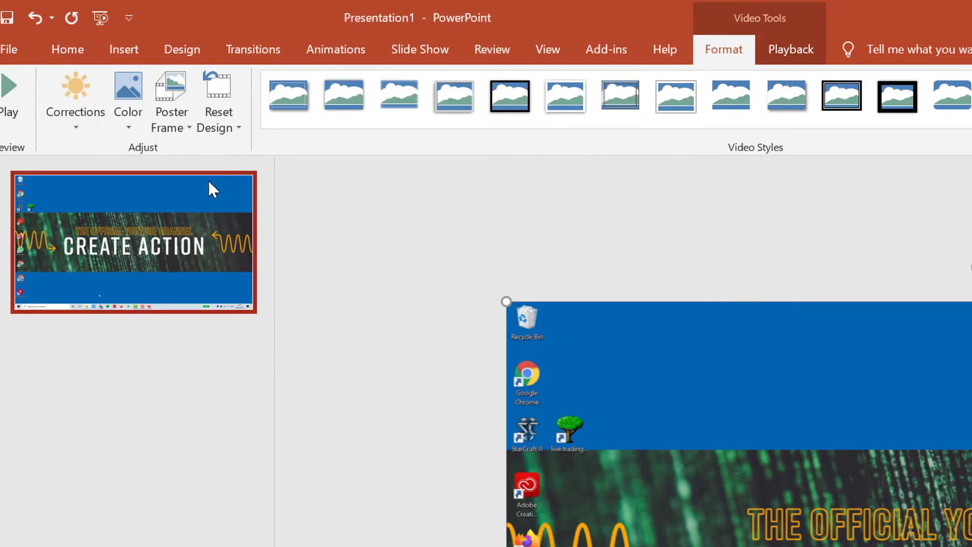
Export the presentation as a video at Full HD (1080p) quality and start creating it
left_click(21, 52)
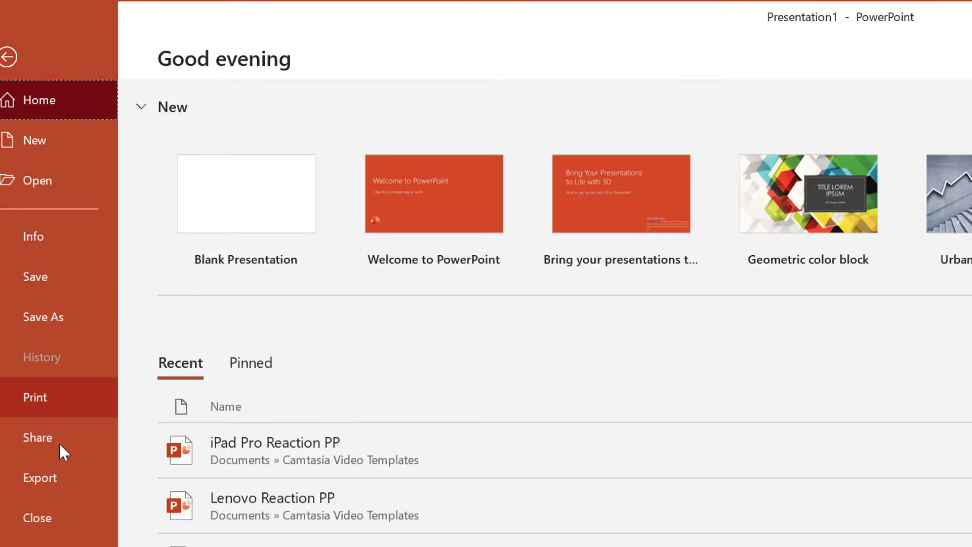
left_click(79, 479)
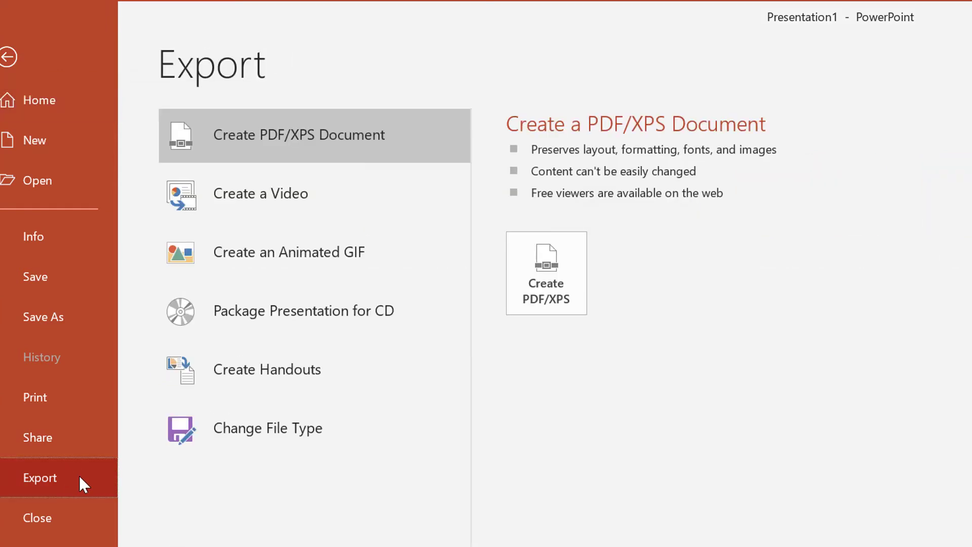
left_click(302, 197)
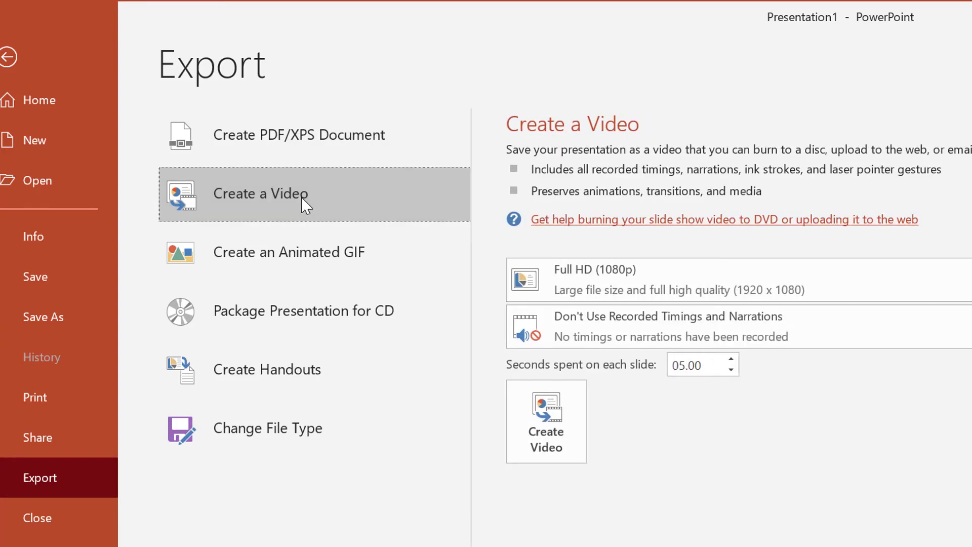
left_click(716, 281)
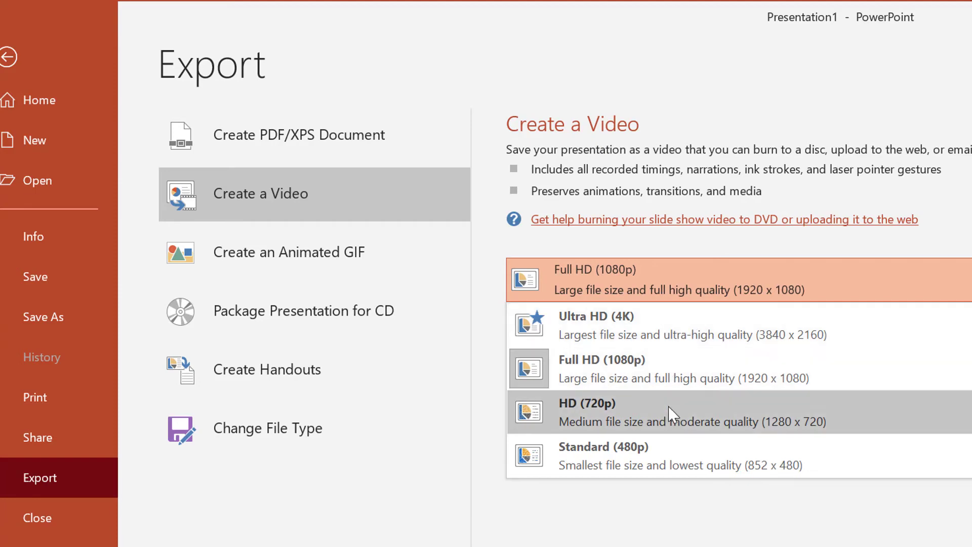
left_click(706, 362)
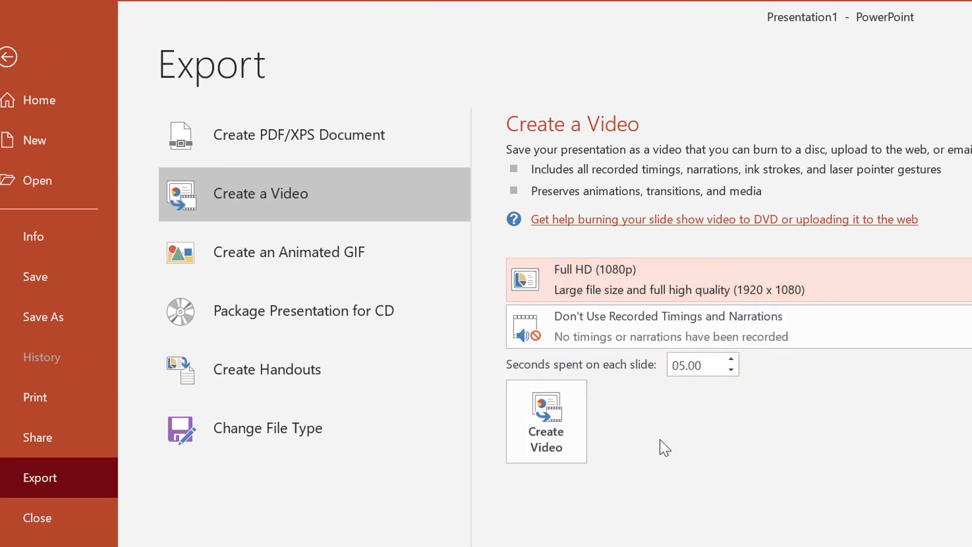
left_click(556, 419)
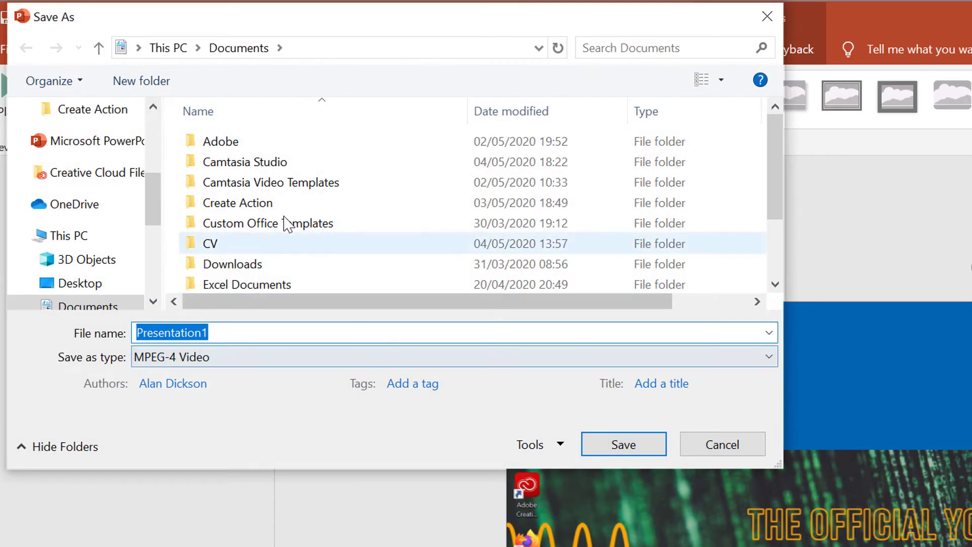
Save the video as MPEG-4 'PowerPoint Demo' in Desktop\Recordings, then maximize PowerPoint
left_click_drag(152, 216, 166, 151)
left_click(103, 153)
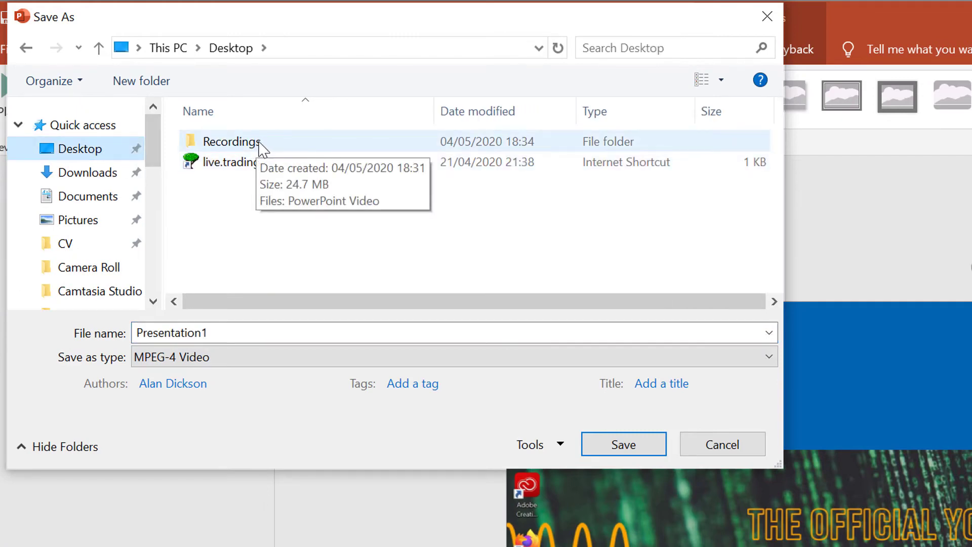
double_click(232, 142)
left_click_drag(217, 332, 5, 325)
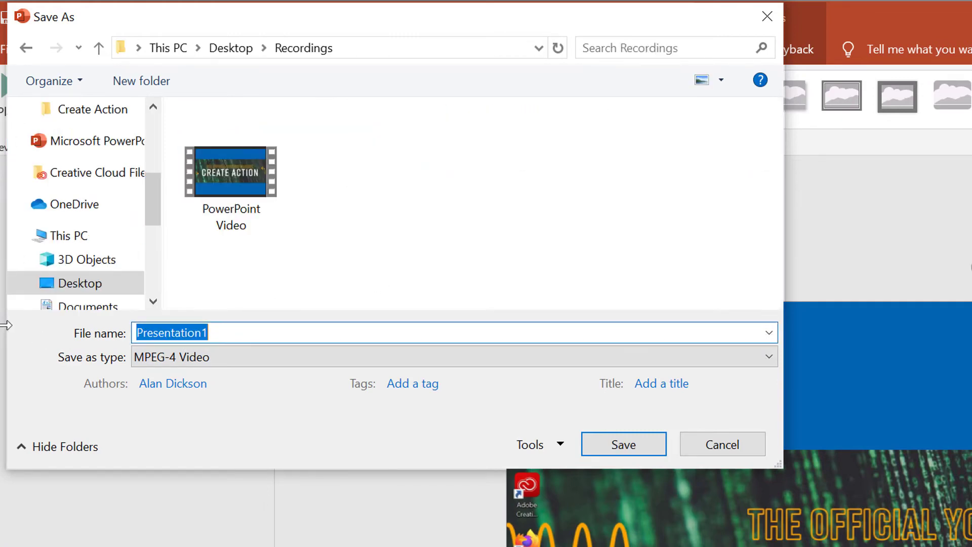
type("PowerPoint Demo")
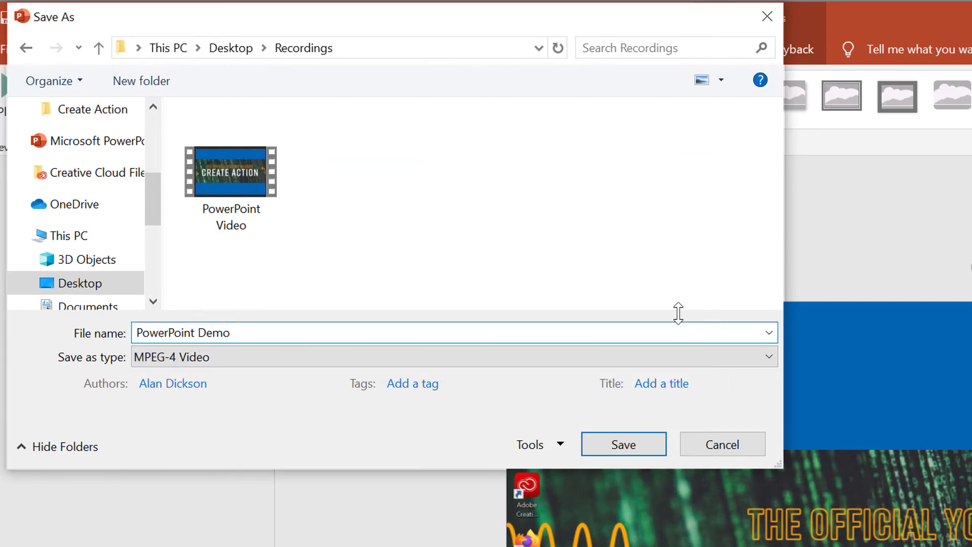
left_click(496, 357)
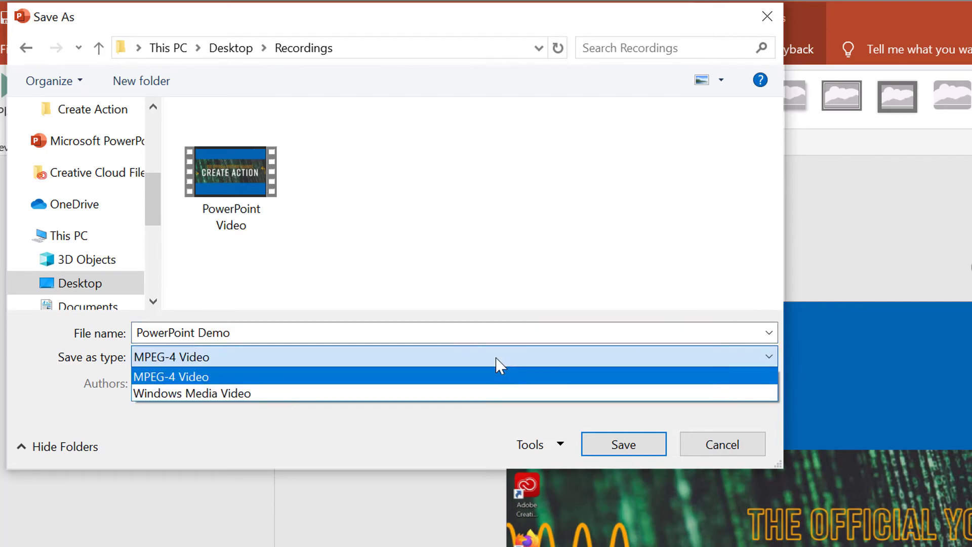
left_click(357, 378)
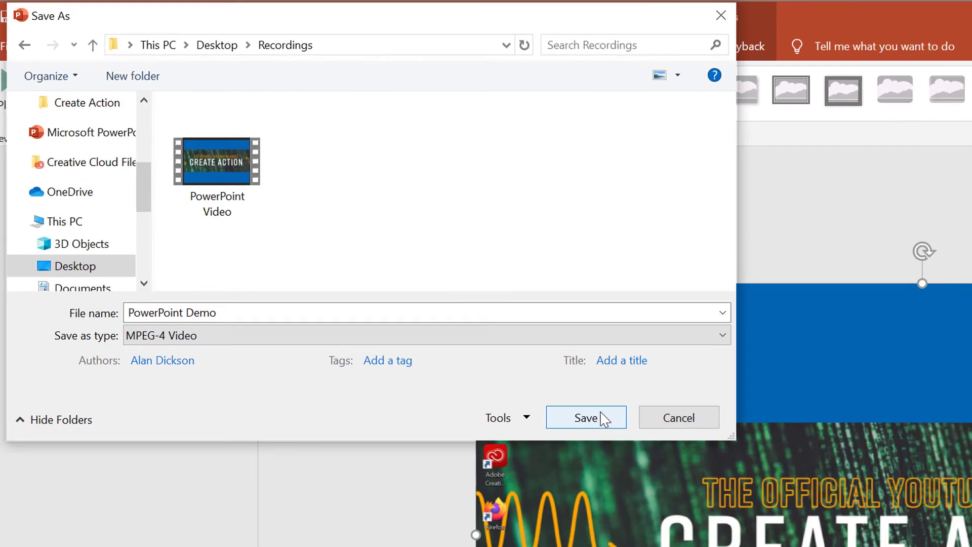
left_click(602, 418)
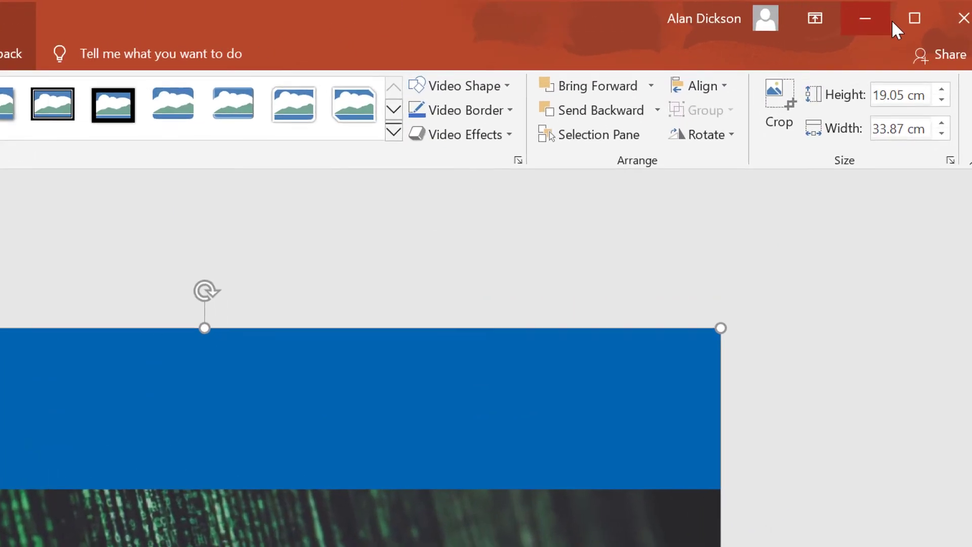
left_click(904, 22)
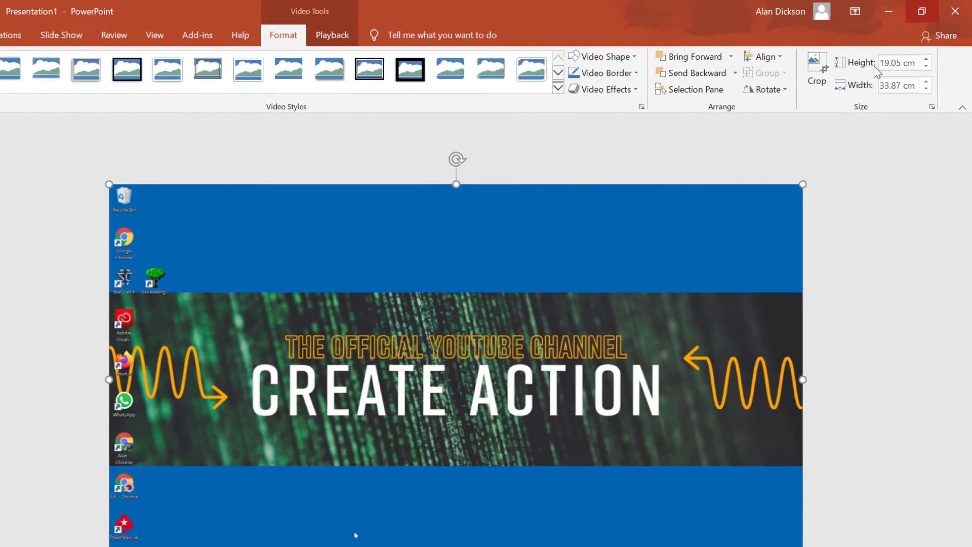